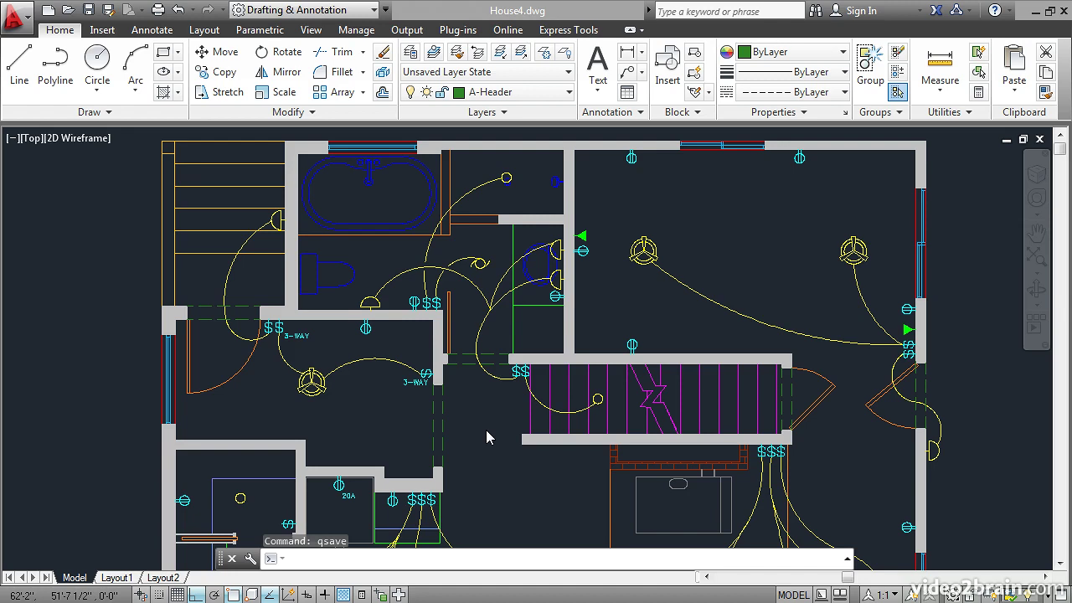
- Load the CENTER linetype from acad.lin into the drawing using the Linetype Manager
text(linetype)
key(Return)
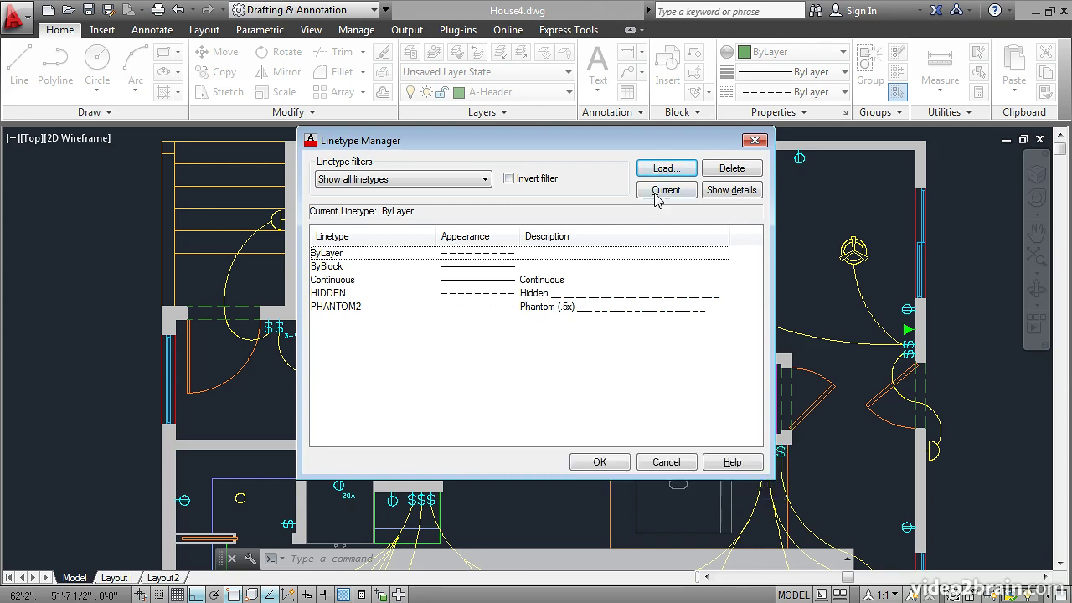
click(664, 168)
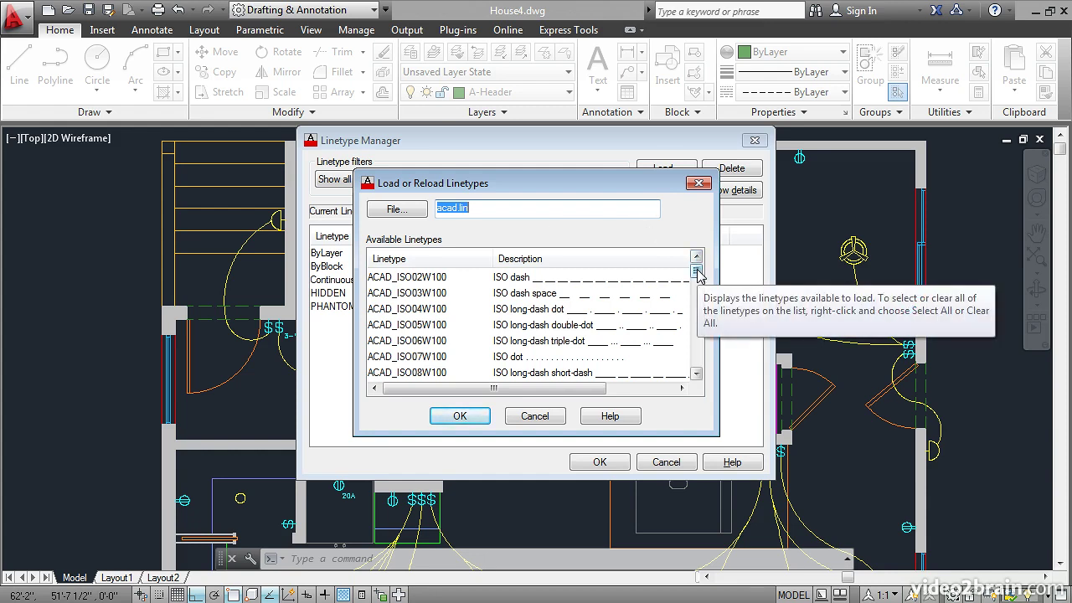
drag(697, 273, 702, 303)
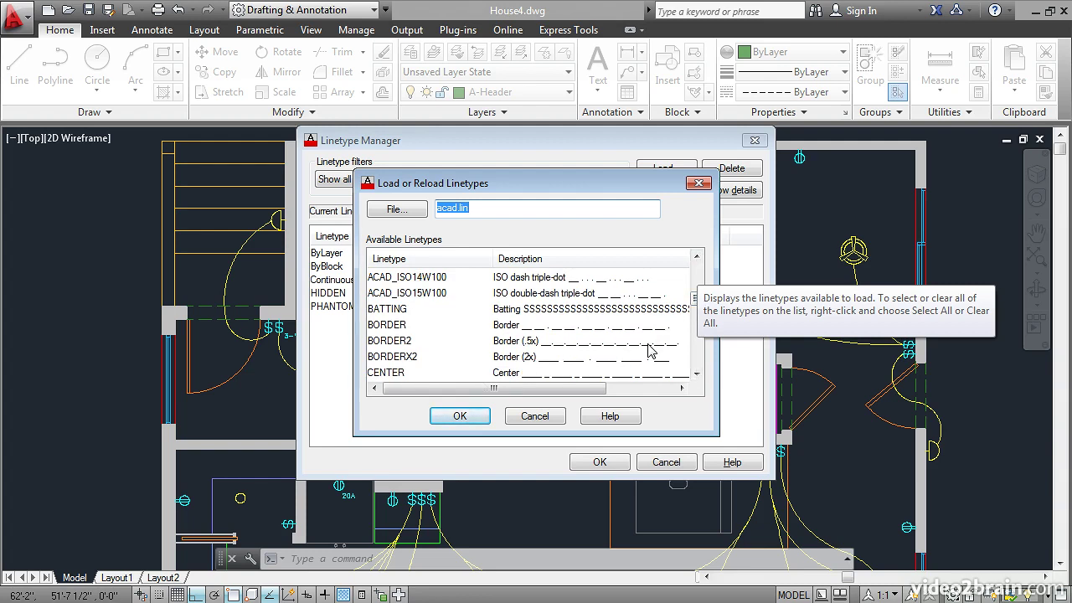
click(394, 374)
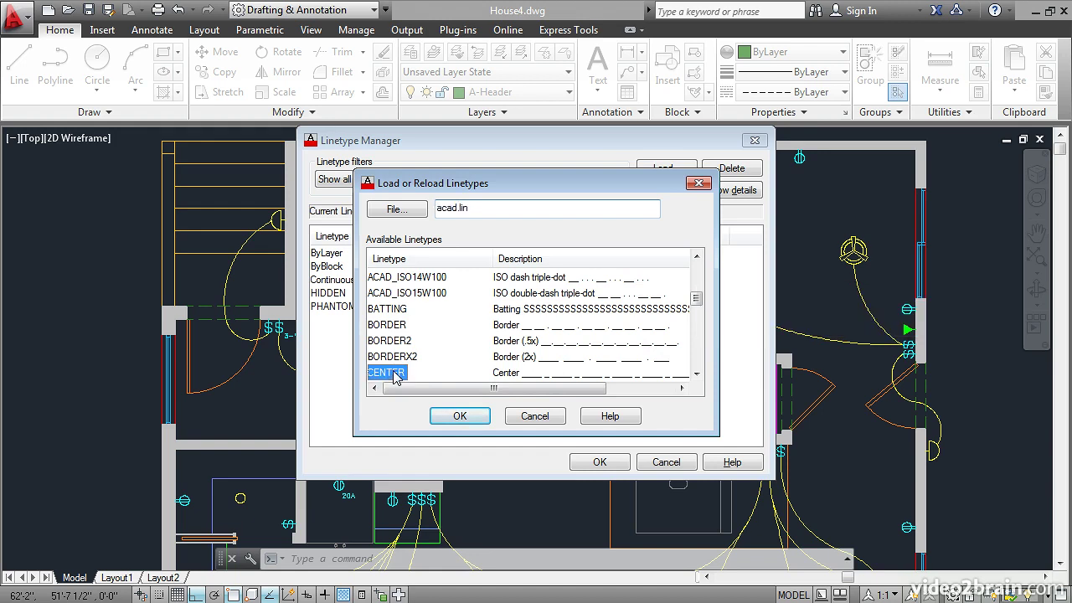
click(457, 416)
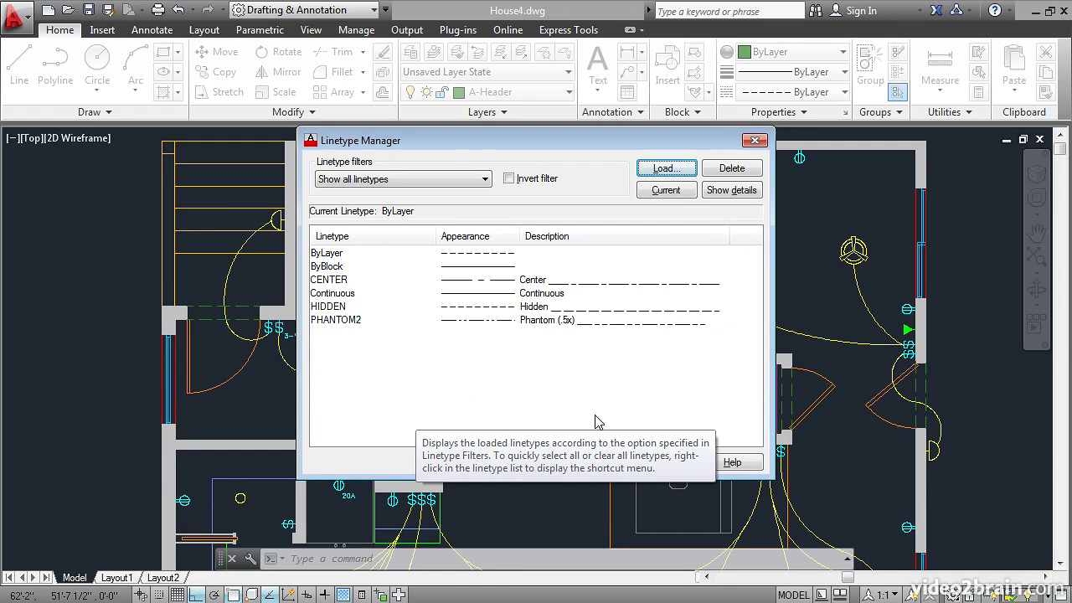
click(597, 461)
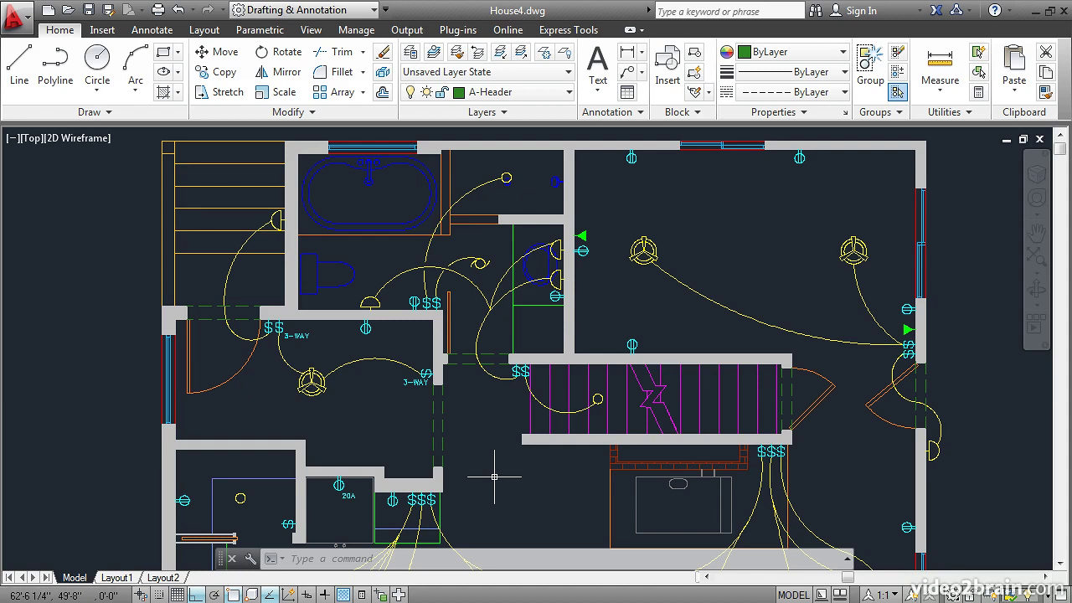
- Assign the CENTER linetype to the two vertical header lines in the wall opening below the 3-WAY switch, overriding ByLayer
click(442, 430)
click(432, 426)
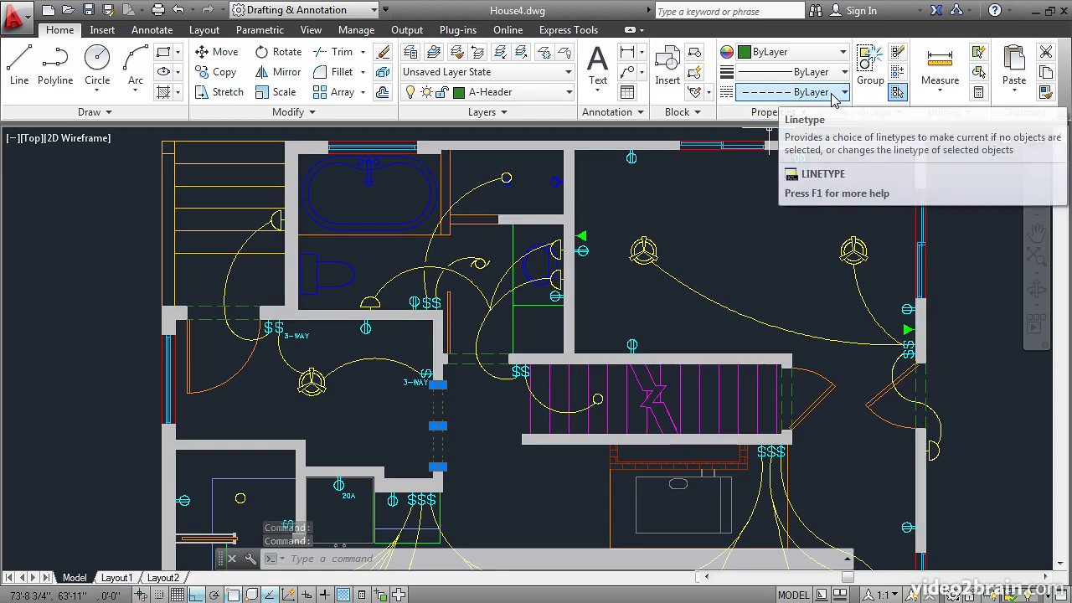
click(800, 92)
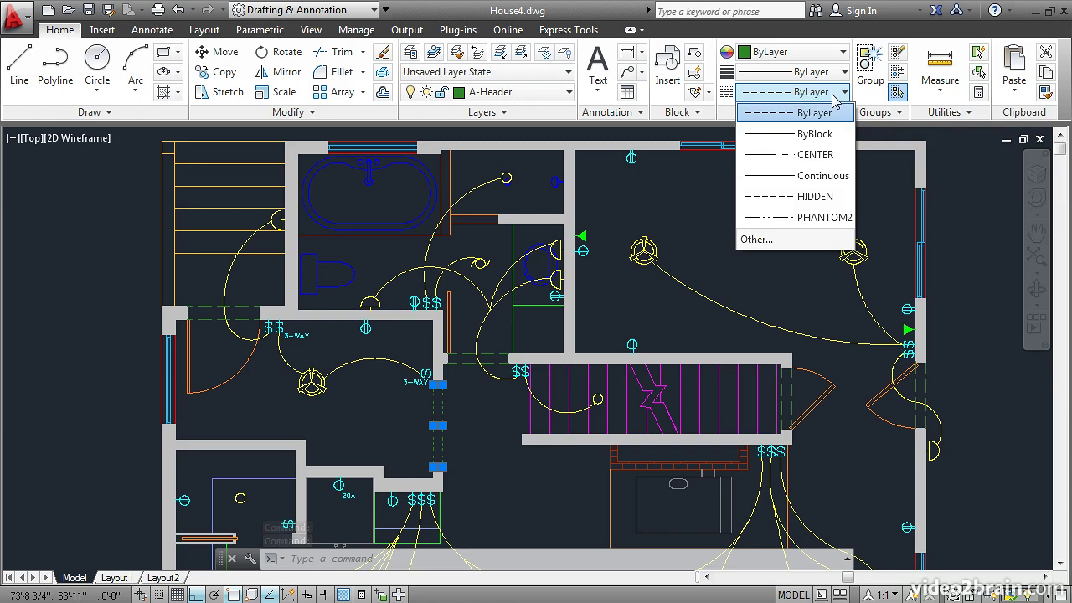
click(816, 154)
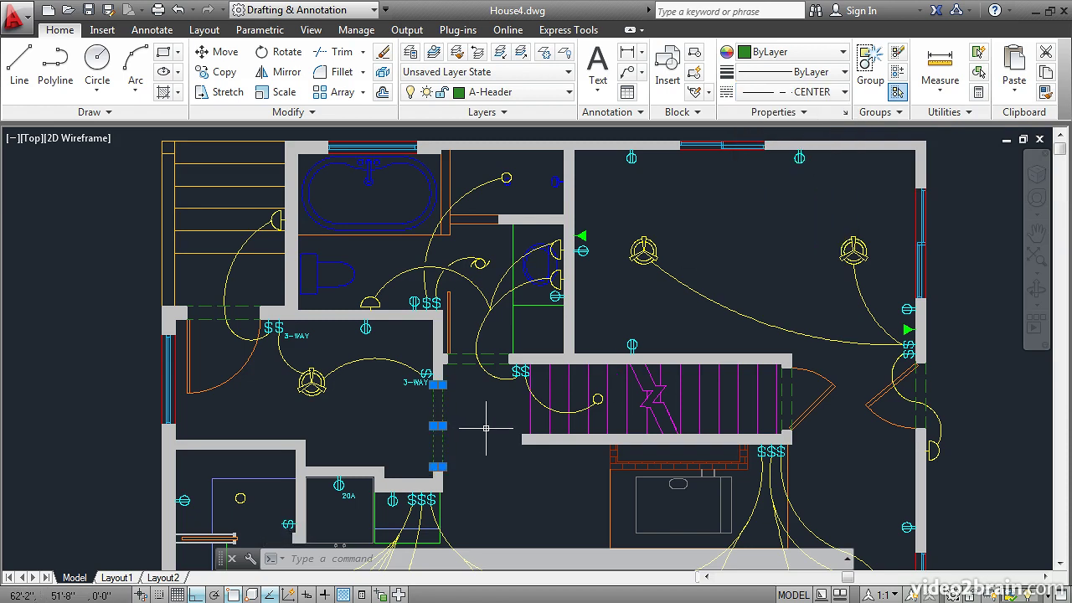
key(Escape)
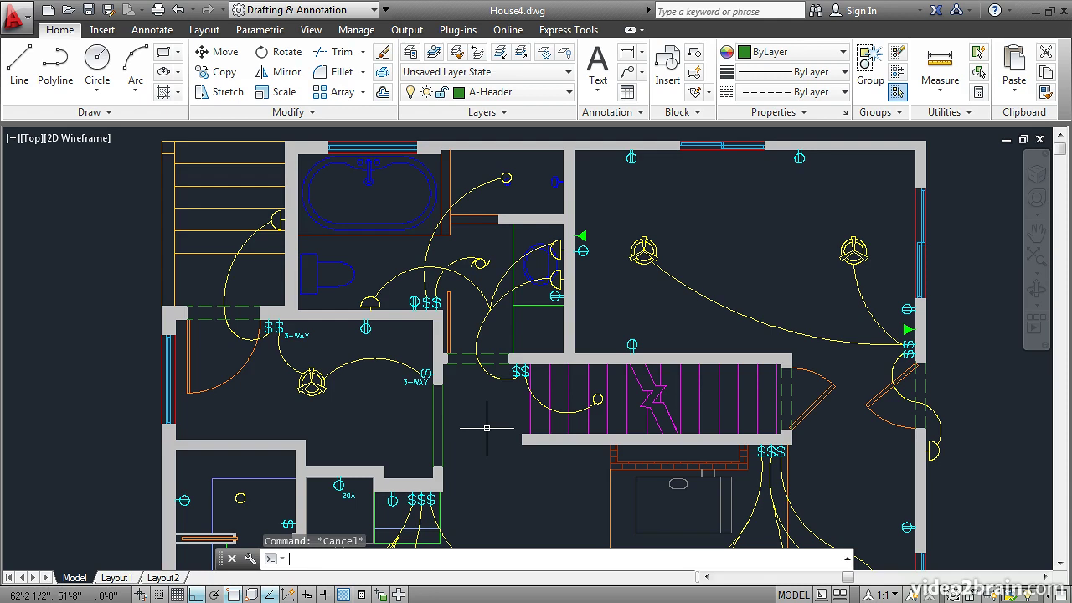
- Set the global linetype scale factor (LTSCALE) to 12
text(LTS)
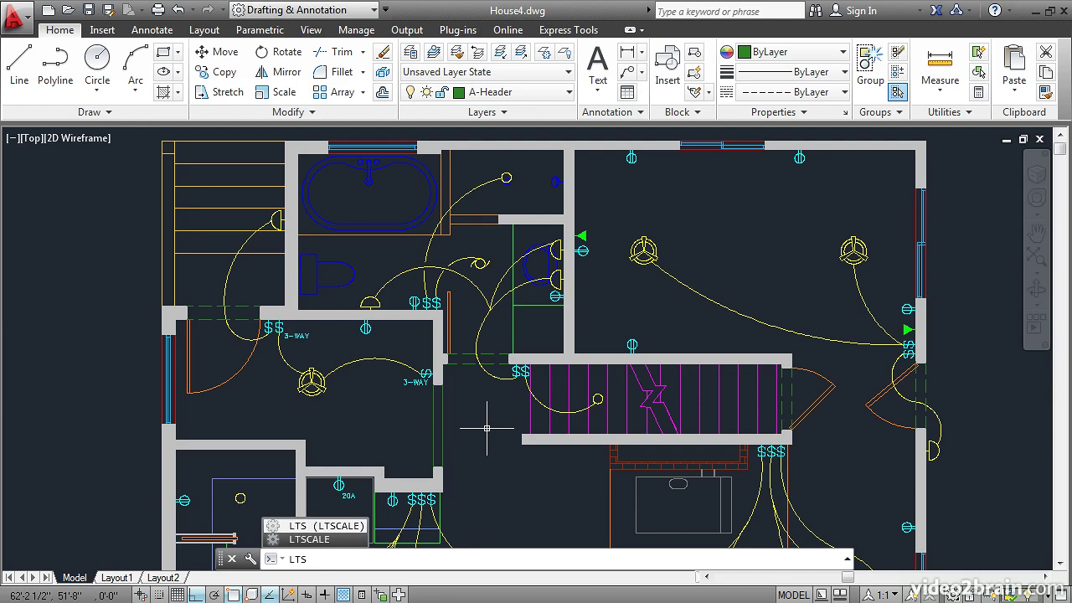
key(Return)
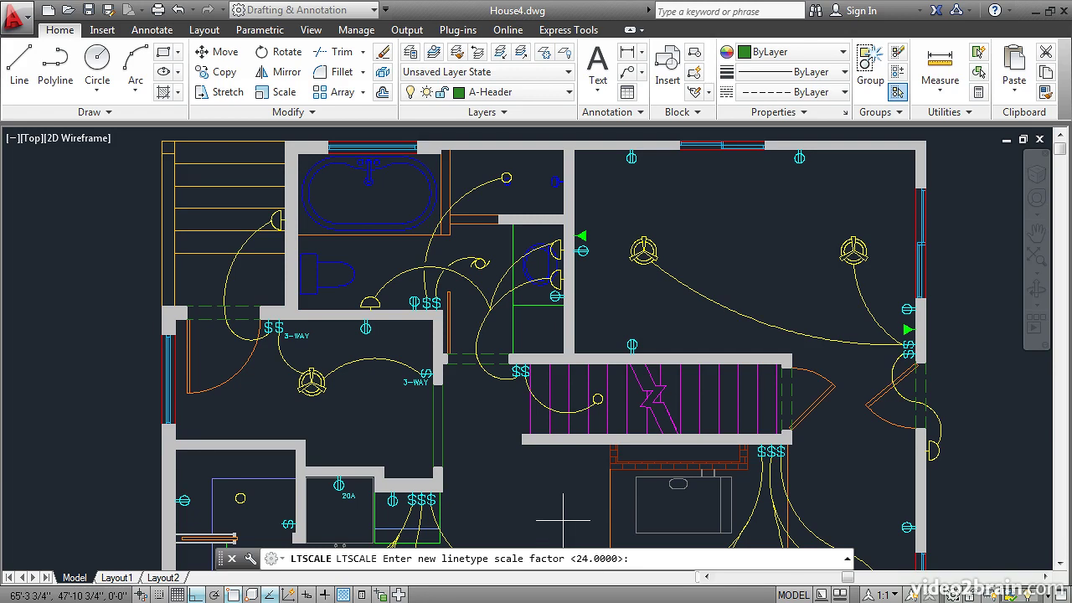
text(12)
key(Return)
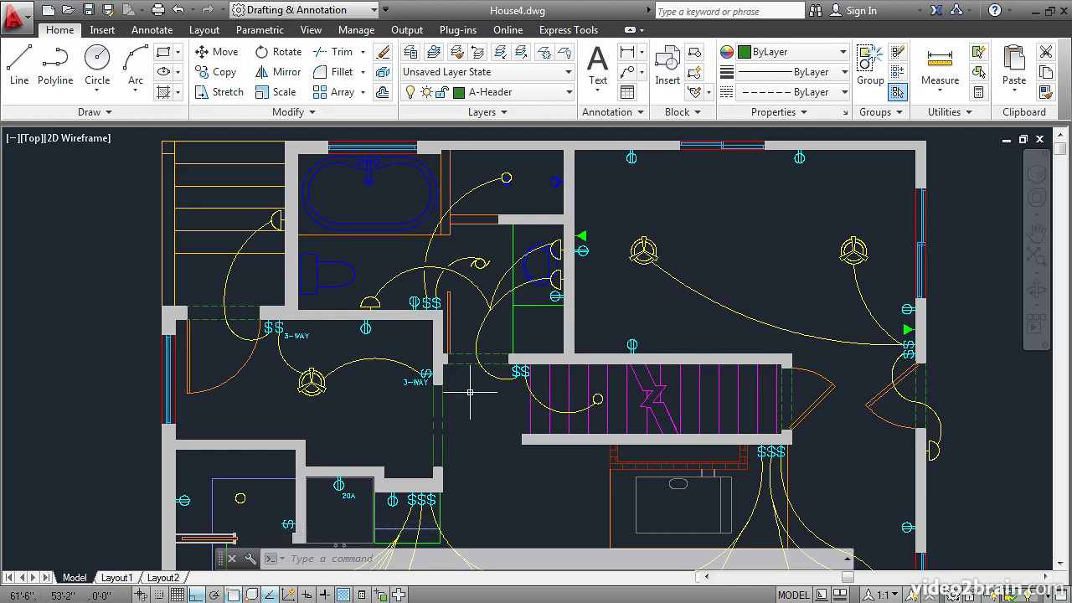
- Set the global linetype scale factor (LTSCALE) back to 24
mouse_move(466, 369)
text(lts)
key(Return)
text(24)
key(Return)
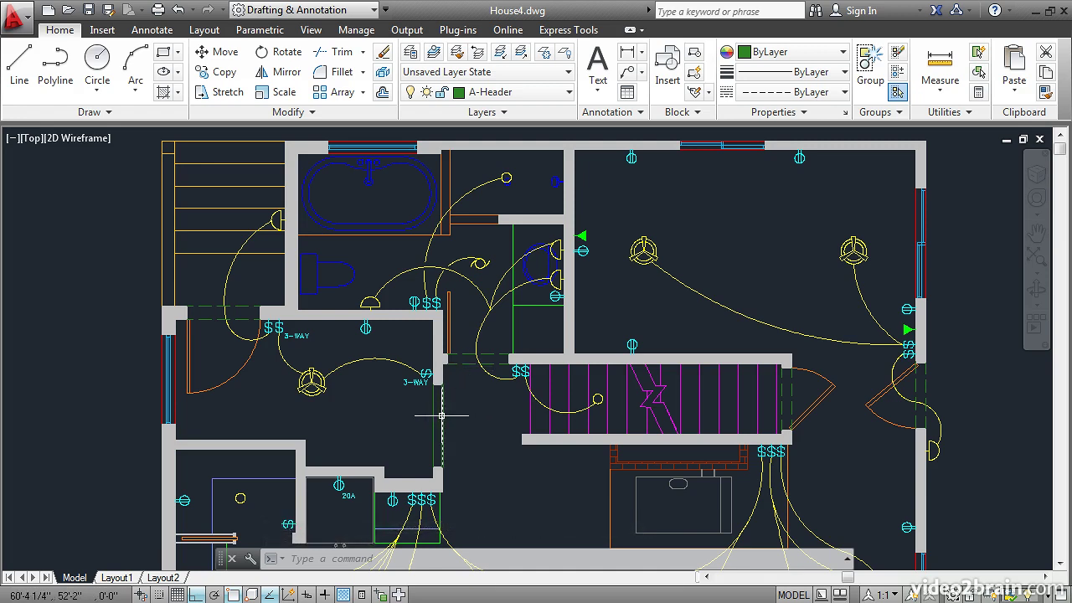
- Set the individual linetype scale of the two CENTER header lines to 0.5 in their object properties
click(434, 414)
click(433, 415)
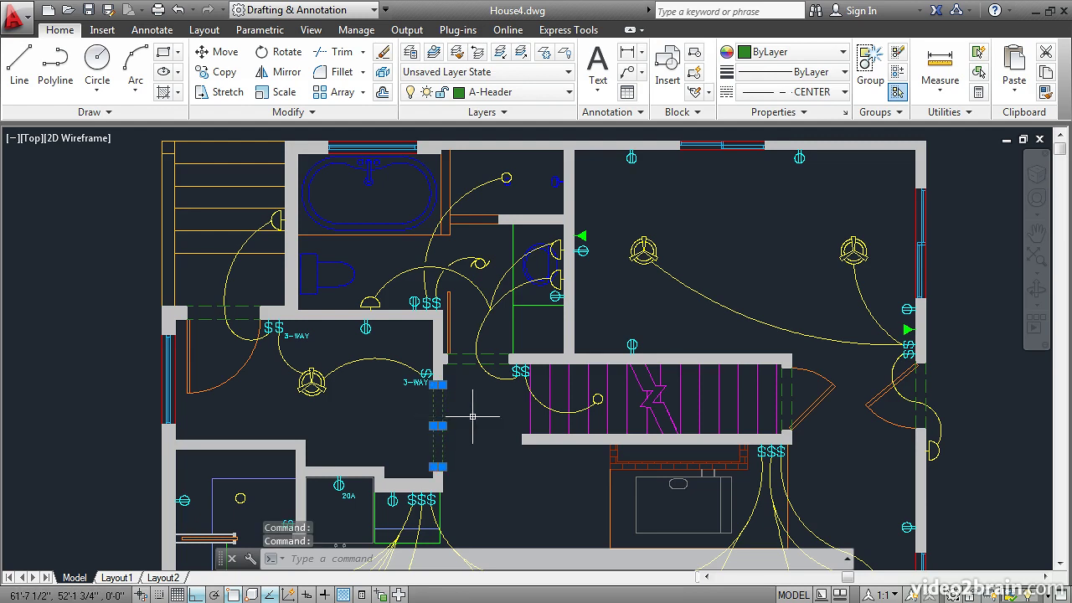
right_click(608, 209)
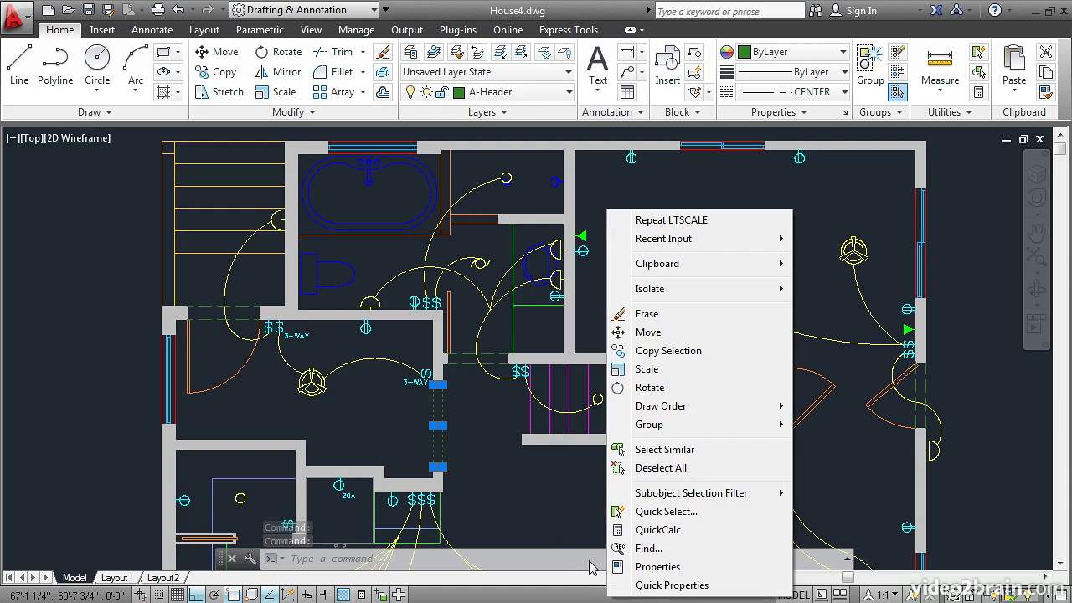
click(624, 566)
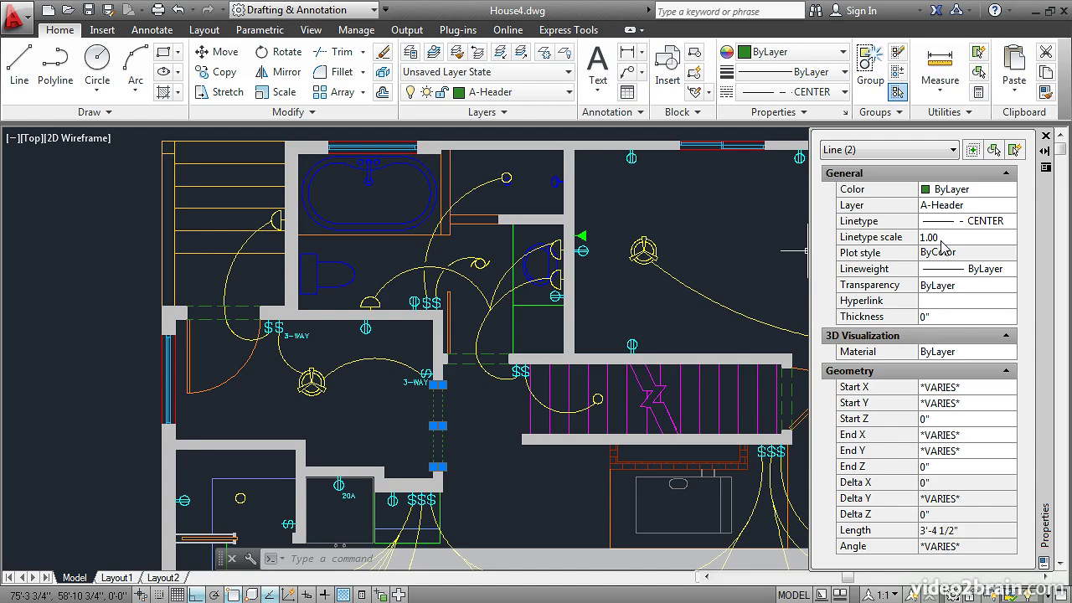
click(942, 238)
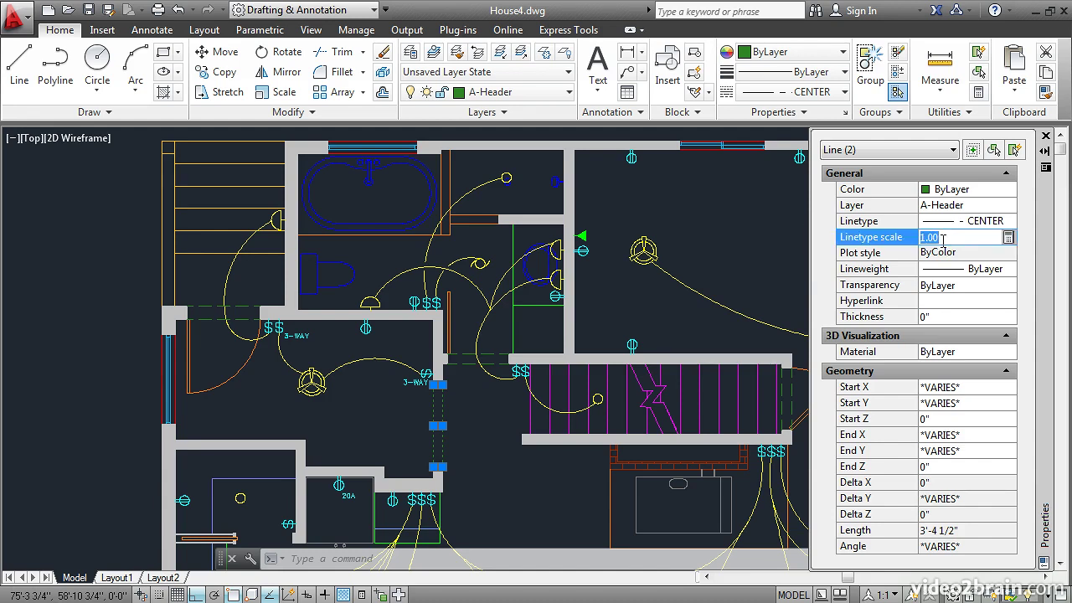
text(.5)
key(Return)
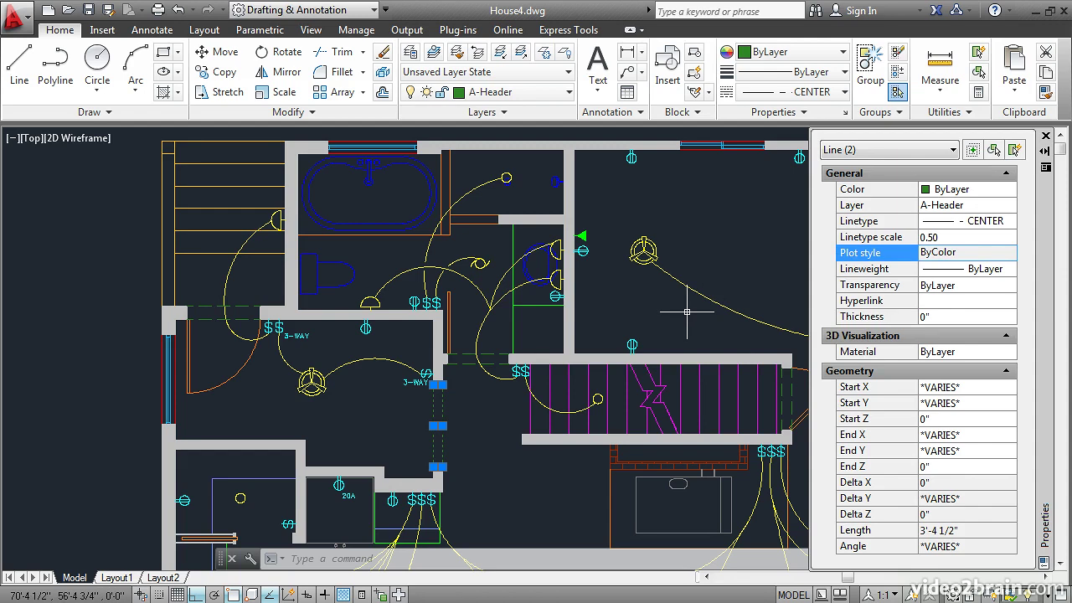
key(Escape)
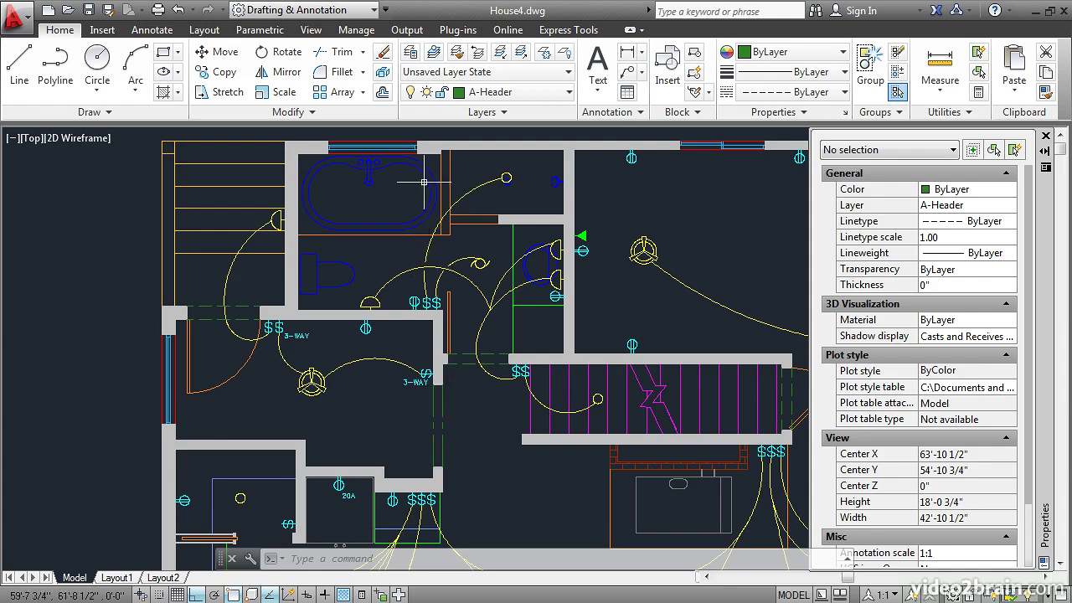
- Change the A-Header layer's linetype to PHANTOM2 in the layer properties
click(410, 52)
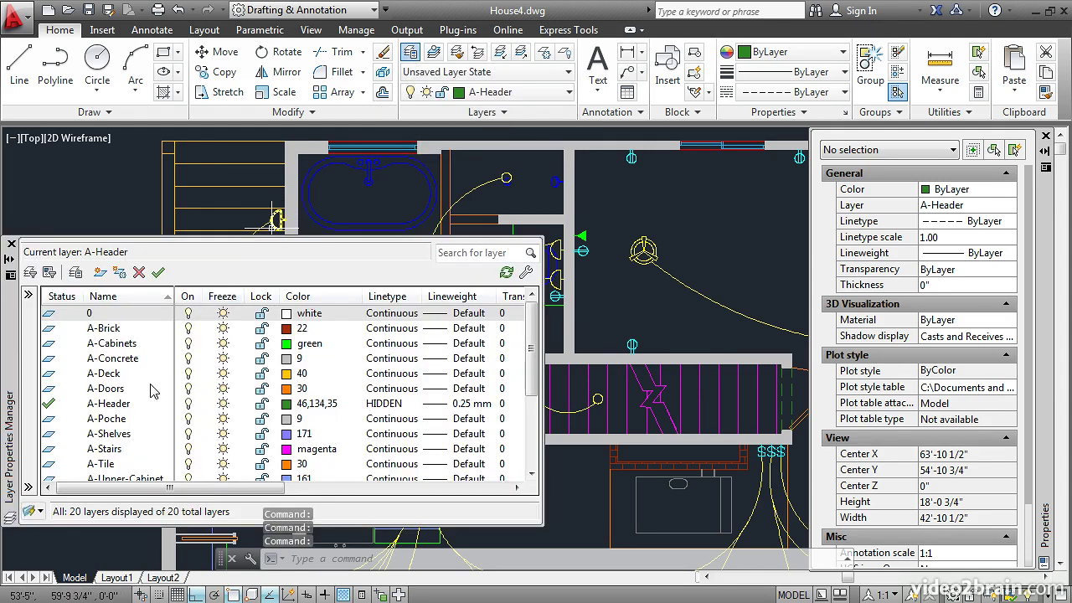
click(384, 404)
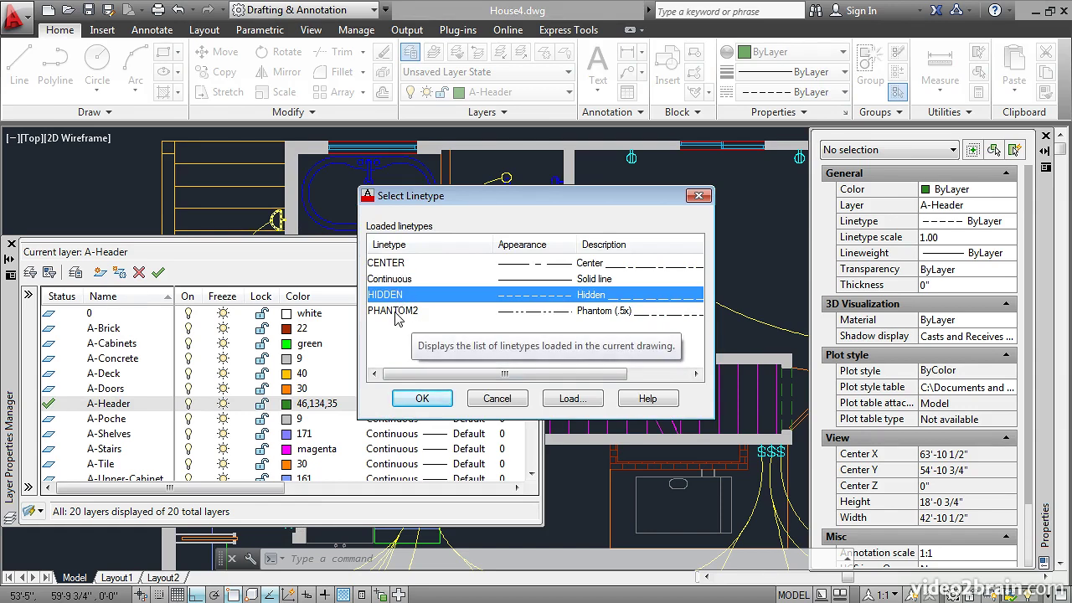
click(396, 311)
click(421, 399)
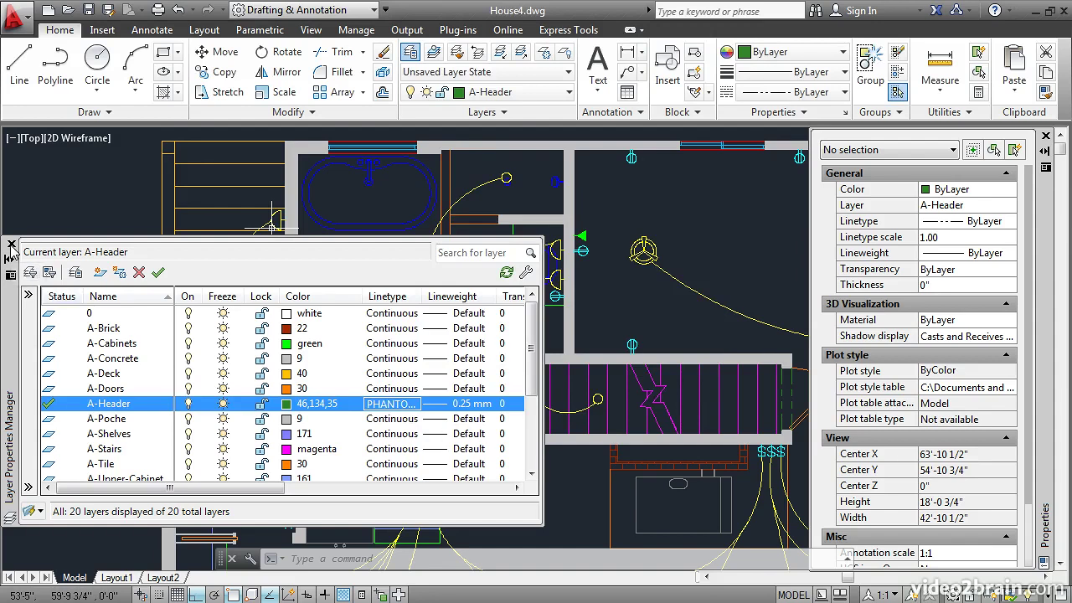
click(12, 245)
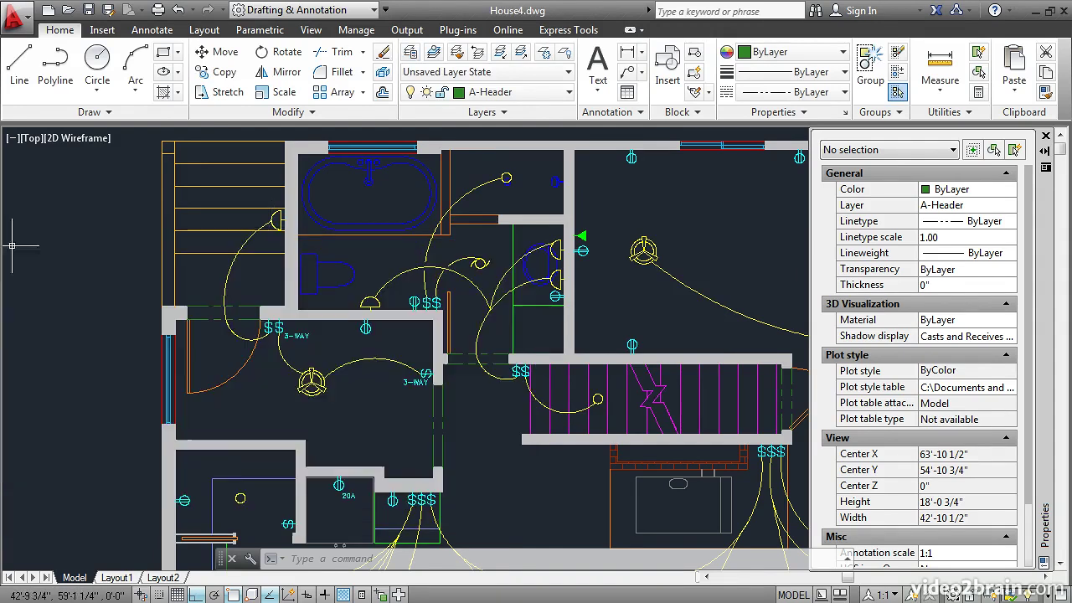
- Set the linetype of the two CENTER header lines in the wall opening to ByLayer
click(460, 444)
click(411, 409)
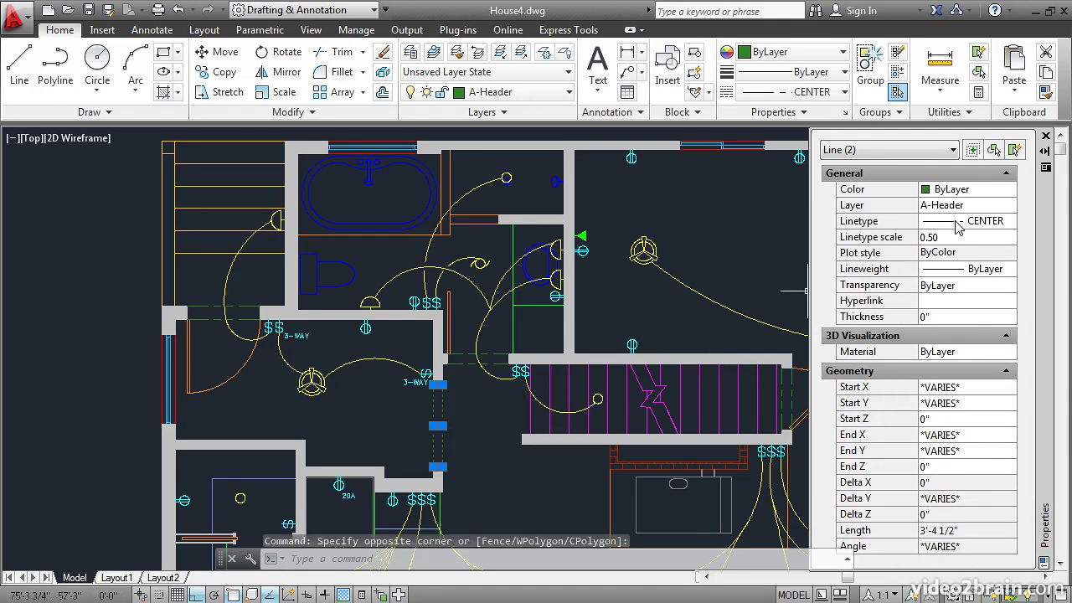
click(1007, 226)
click(1009, 222)
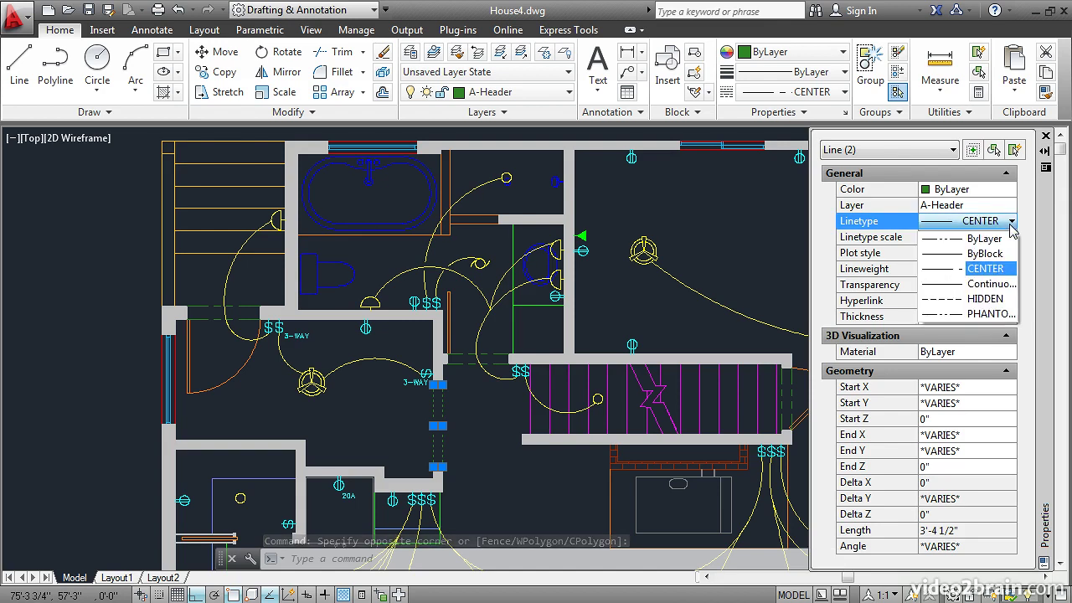
click(994, 241)
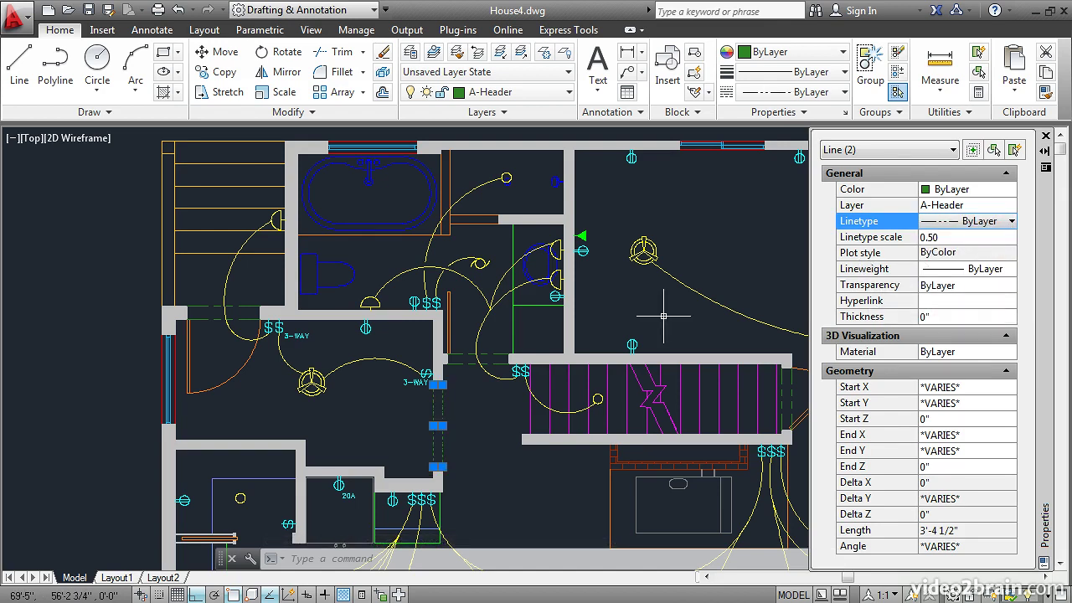
key(Escape)
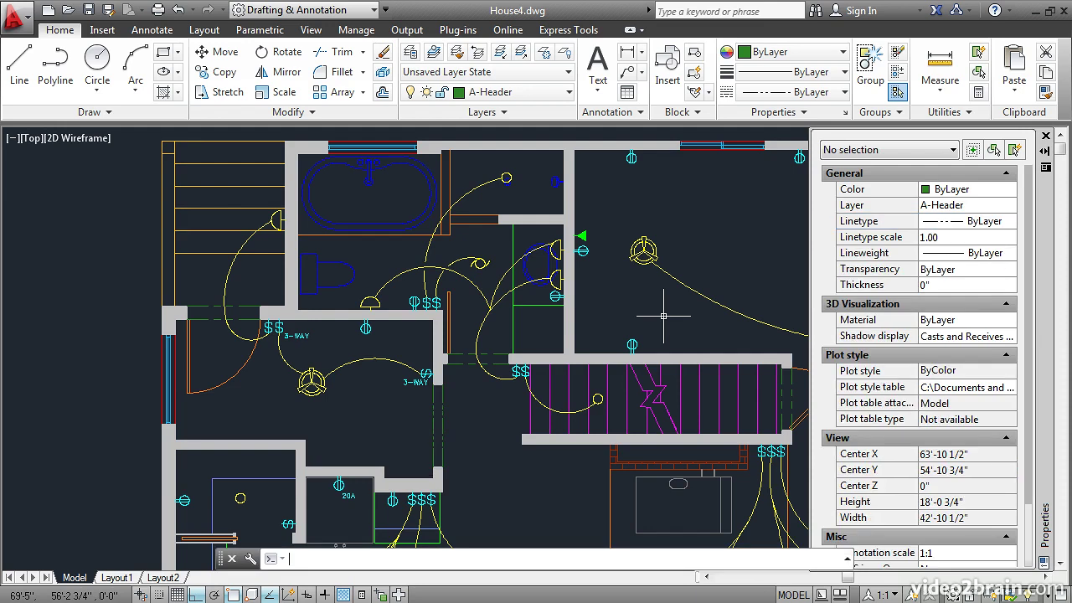
- Reset the individual linetype scale of the two vertical header lines below the 3-WAY switch to 1
click(456, 450)
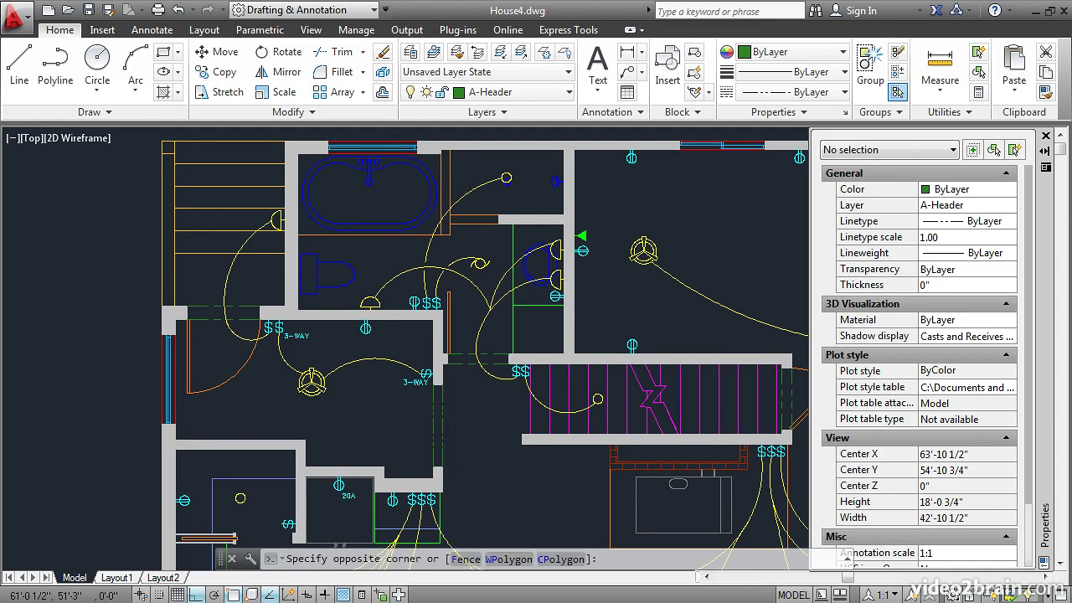
click(414, 411)
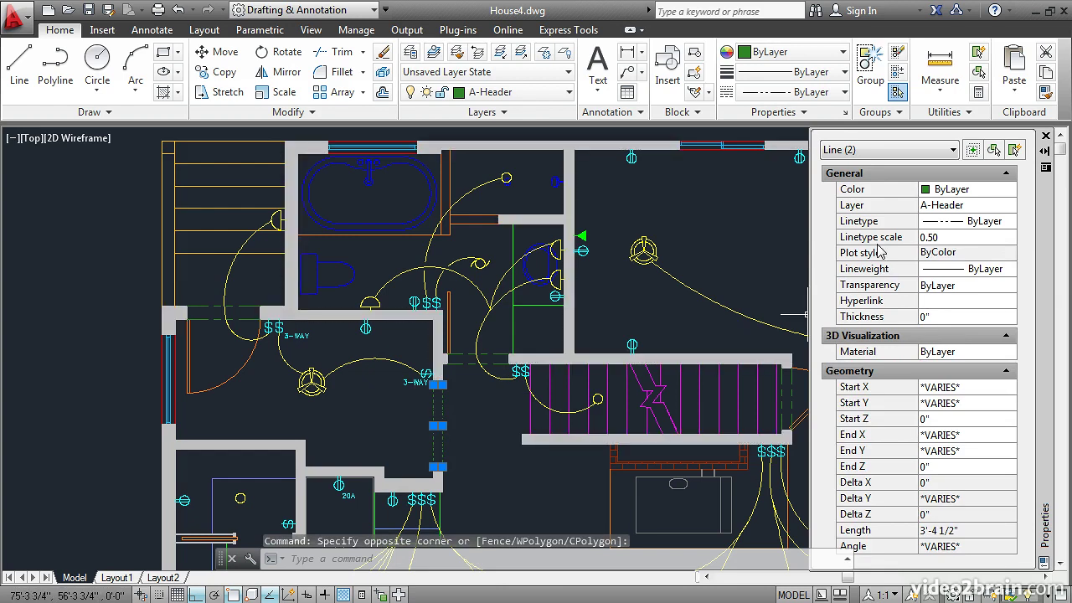
click(930, 237)
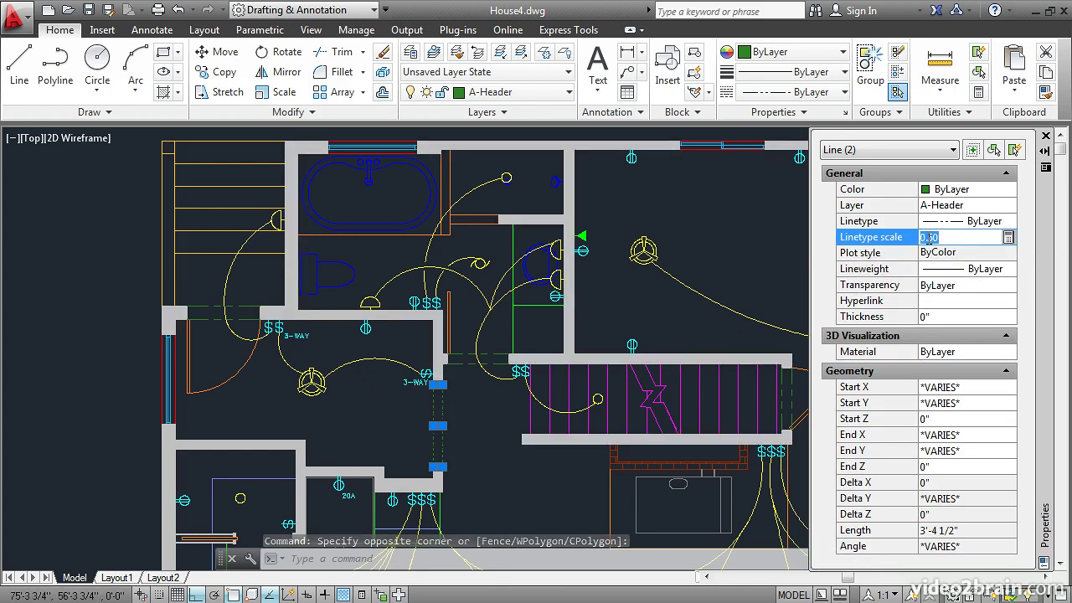
text(1)
key(Return)
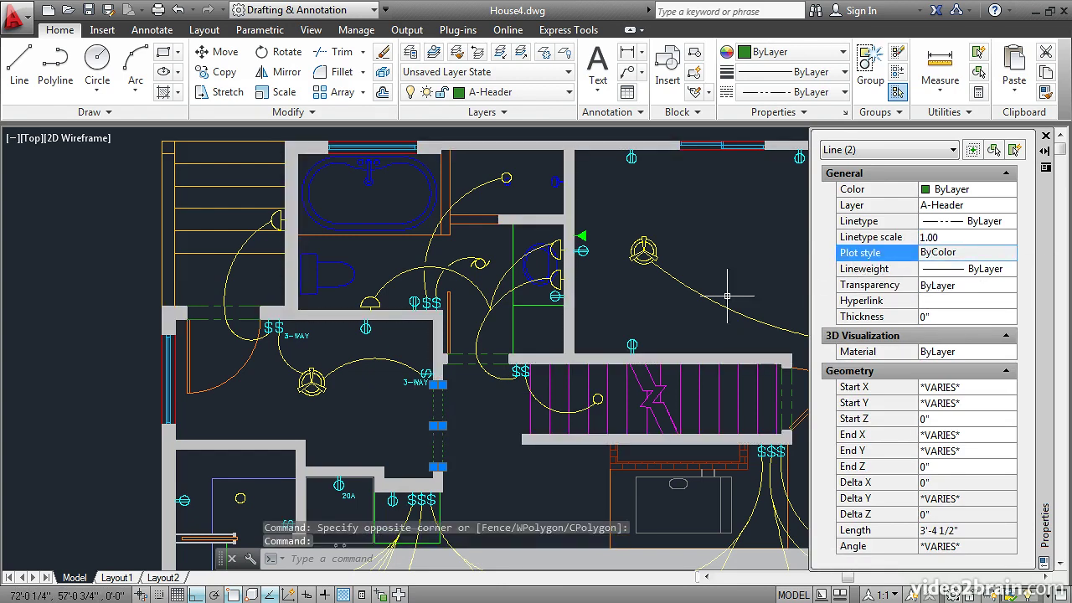
key(Escape)
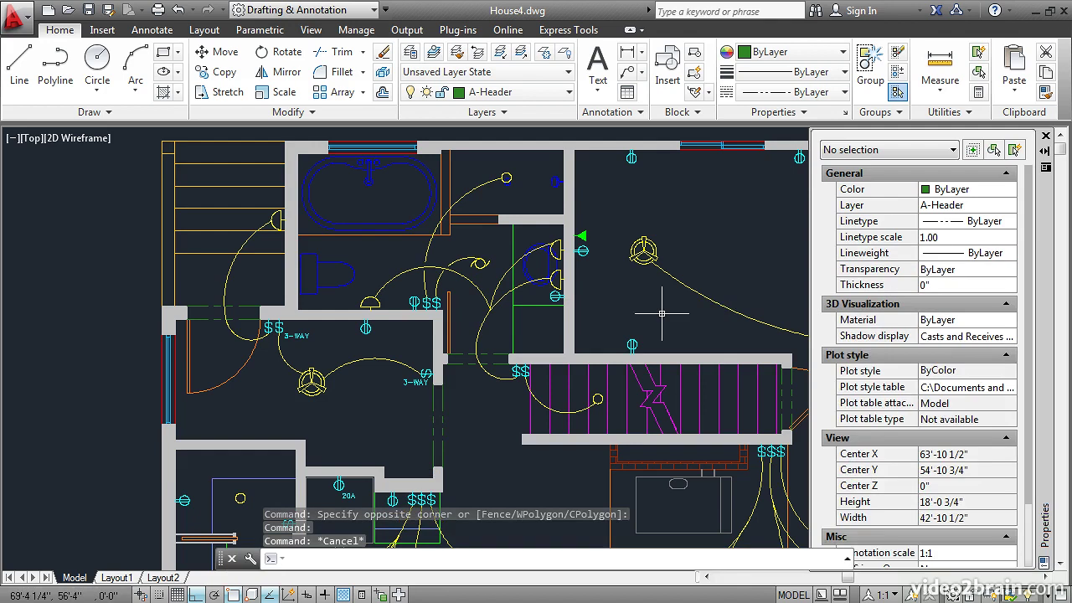